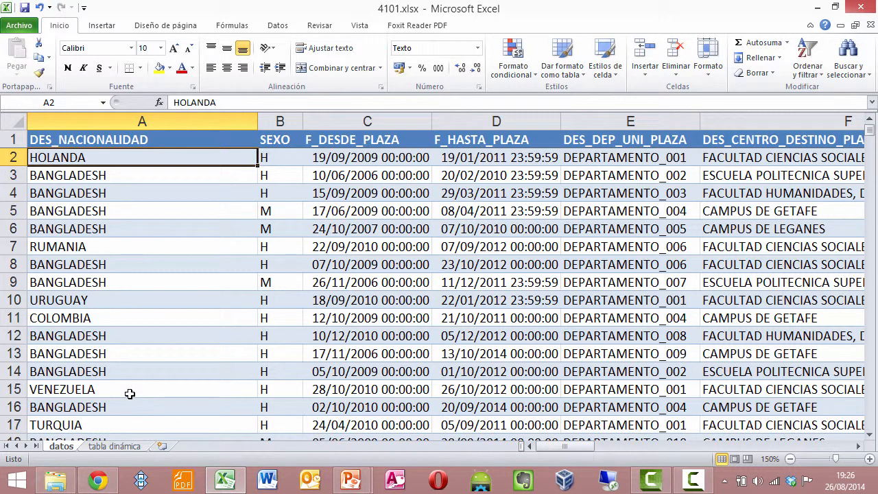
Step: Create a pivot table on a new worksheet from the range datos!$A$1:$T$11160
{"action": "left_click", "coordinate": [171, 311]}
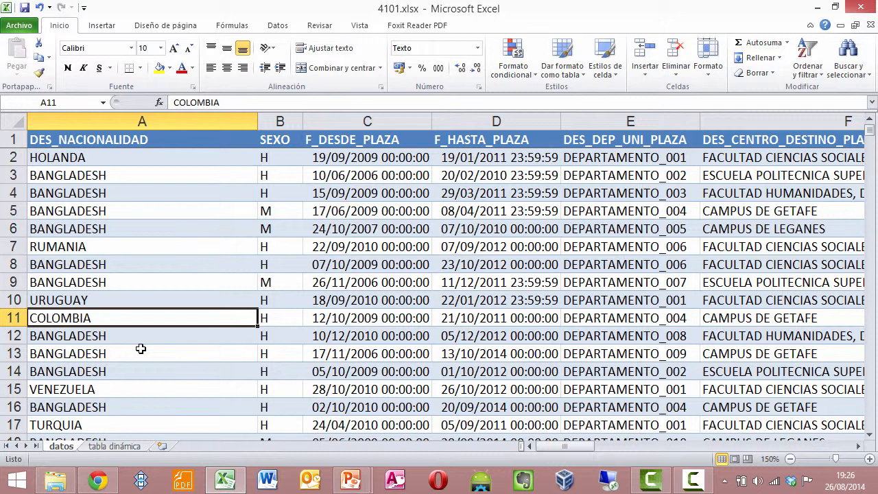
{"action": "left_click", "coordinate": [115, 28]}
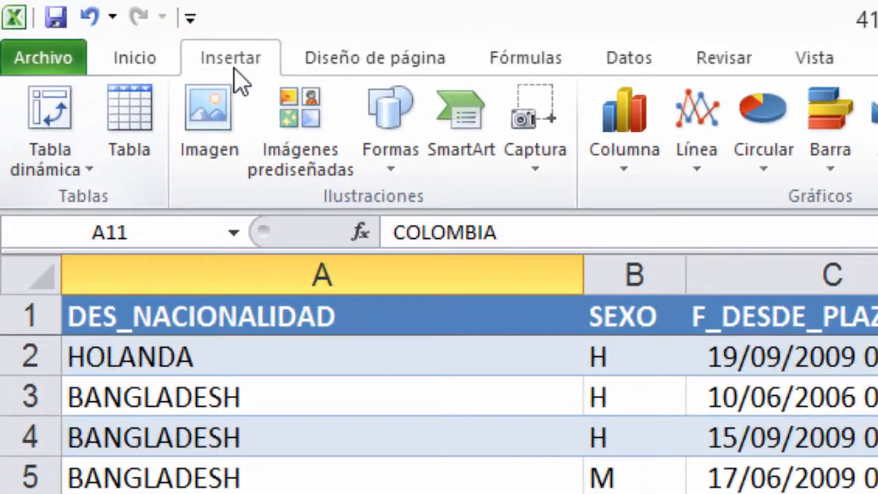
{"action": "left_click", "coordinate": [50, 114]}
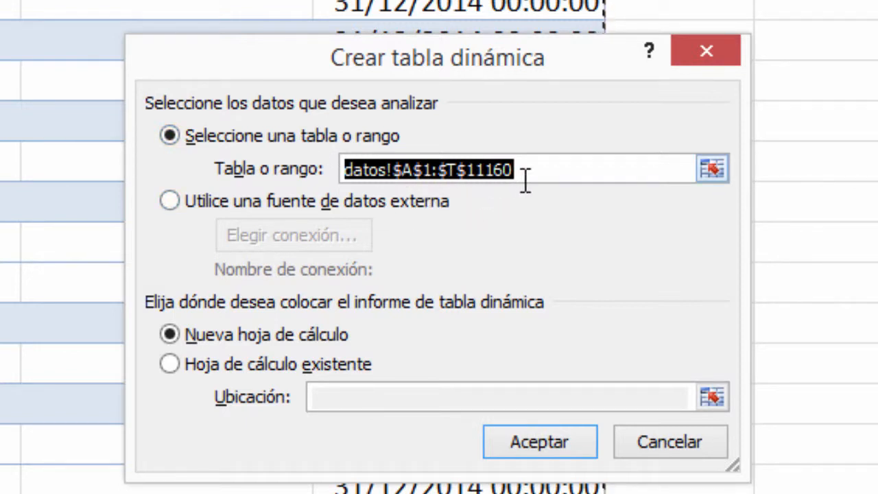
{"action": "left_click", "coordinate": [534, 445]}
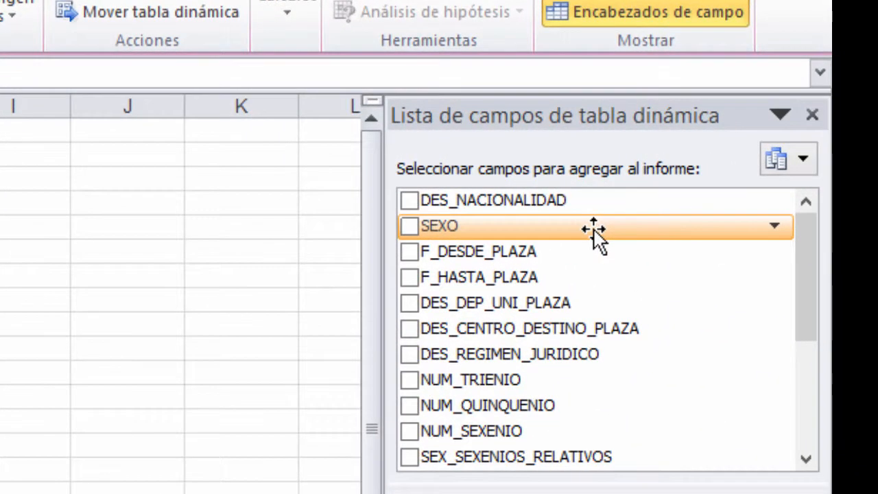
Step: Add the SEXO field to the pivot table as row labels and check the H and M rows
{"action": "left_click_drag", "start_coordinate": [605, 225], "coordinate": [623, 381]}
{"action": "left_click_drag", "start_coordinate": [578, 101], "coordinate": [461, 413]}
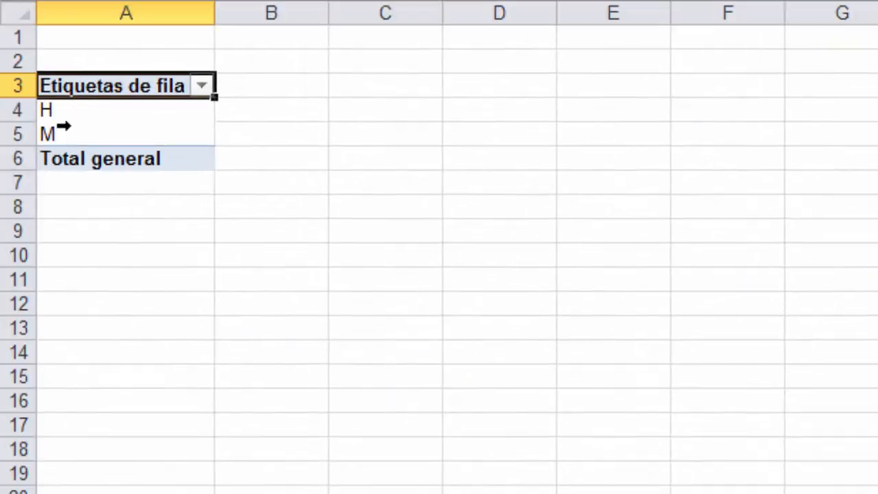
{"action": "left_click", "coordinate": [69, 110]}
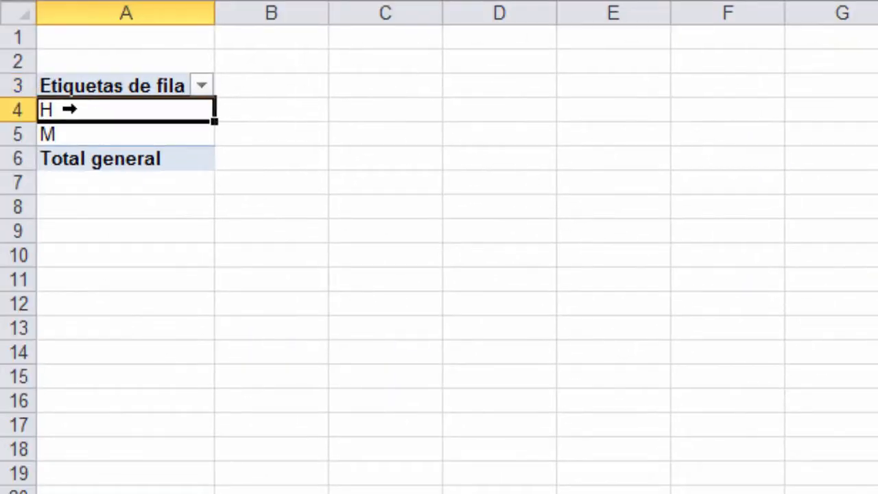
{"action": "left_click", "coordinate": [65, 132]}
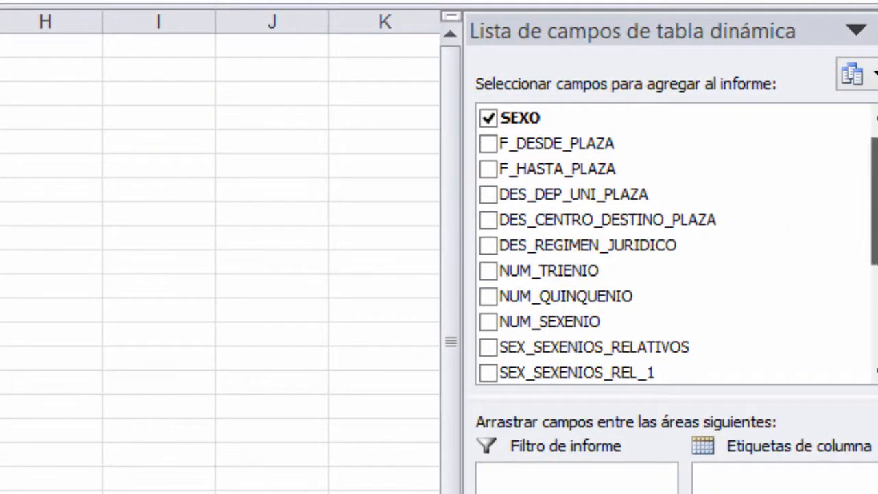
Step: Add the F_LISTADO field to the pivot table as column labels
{"action": "scroll", "coordinate": [700, 240], "scroll_direction": "up", "scroll_amount": 1}
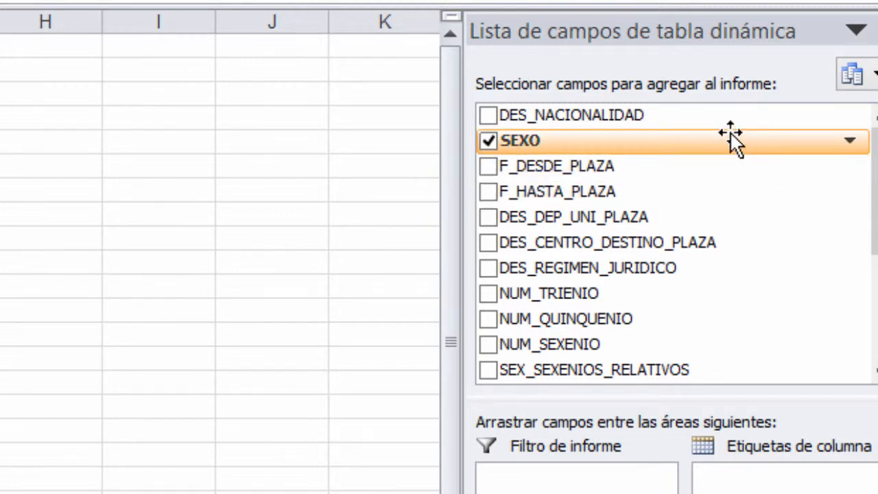
{"action": "scroll", "coordinate": [676, 244], "scroll_direction": "down", "scroll_amount": 3}
{"action": "scroll", "coordinate": [676, 243], "scroll_direction": "down", "scroll_amount": 3}
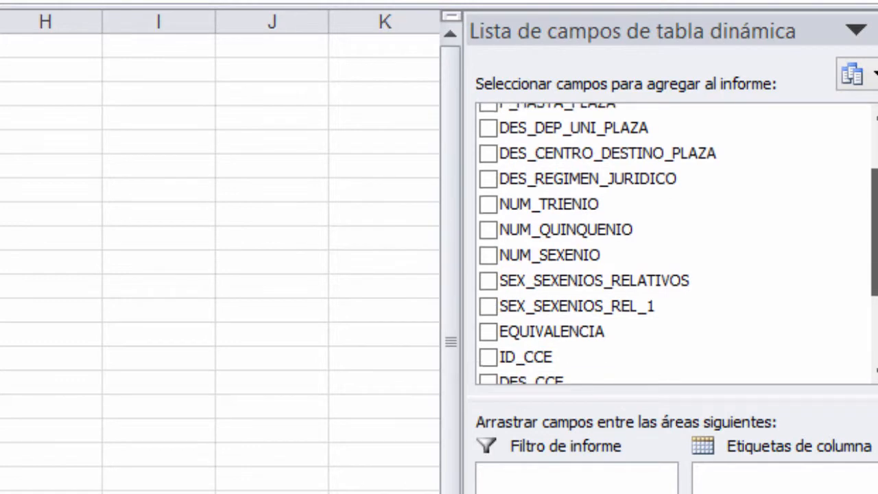
{"action": "scroll", "coordinate": [676, 244], "scroll_direction": "down", "scroll_amount": 3}
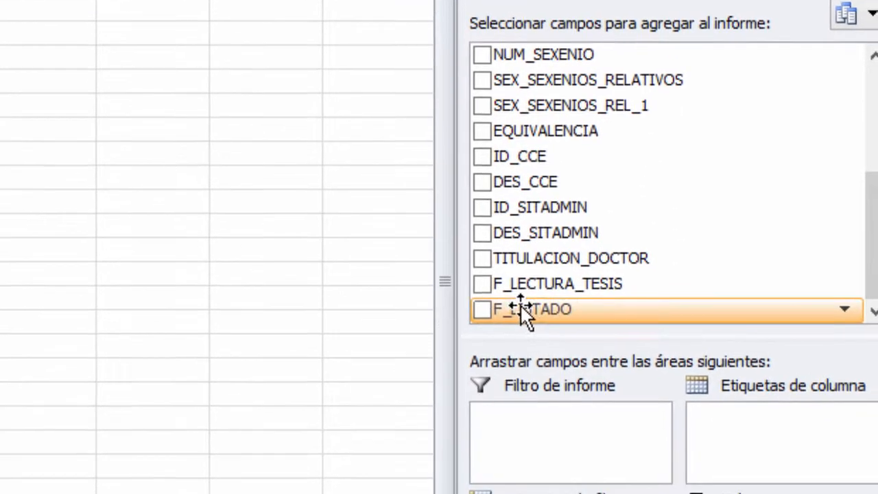
{"action": "left_click_drag", "start_coordinate": [526, 370], "coordinate": [693, 470]}
{"action": "left_click_drag", "start_coordinate": [671, 258], "coordinate": [734, 274]}
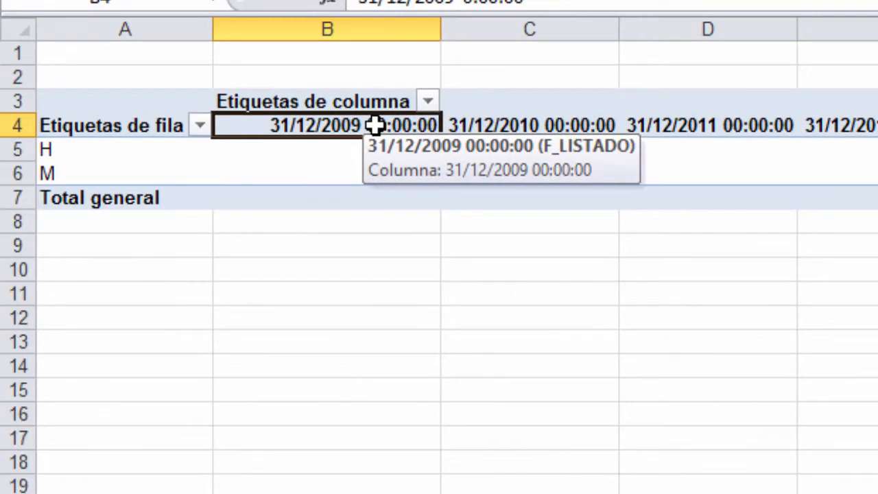
Step: Set the number format of the F_LISTADO field to the date type 14-mar.-2001
{"action": "right_click", "coordinate": [374, 125]}
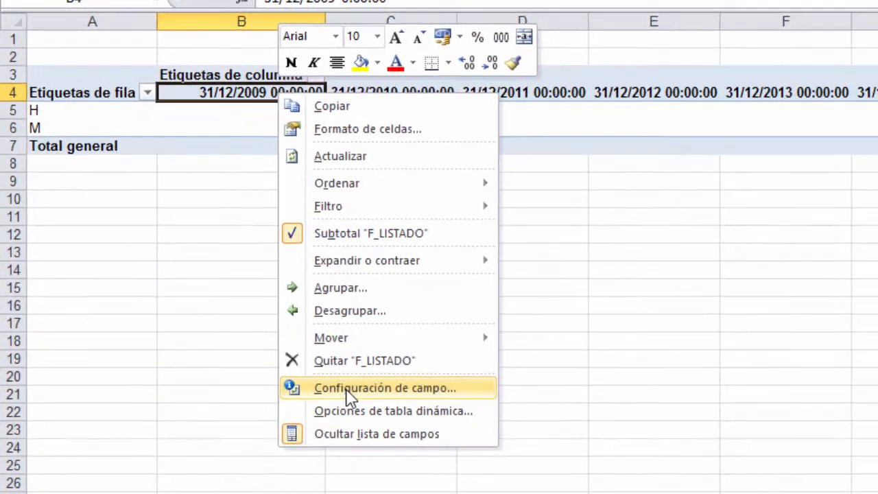
{"action": "left_click", "coordinate": [393, 440]}
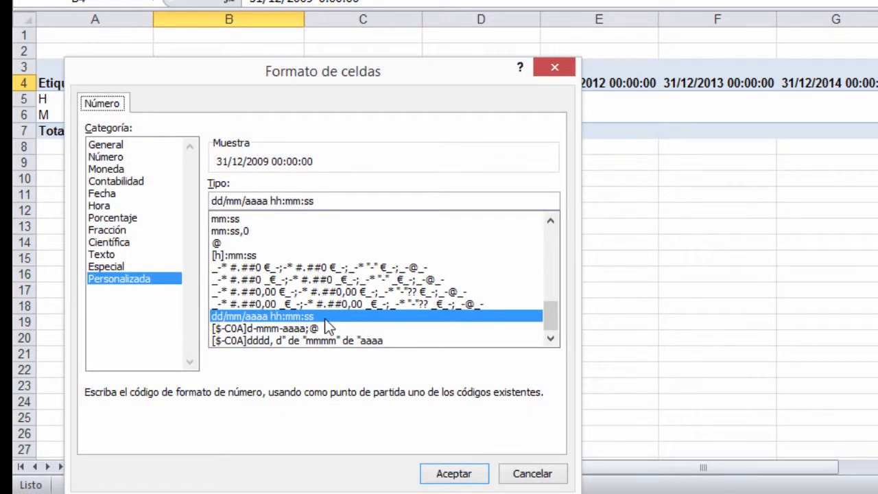
{"action": "left_click", "coordinate": [114, 195]}
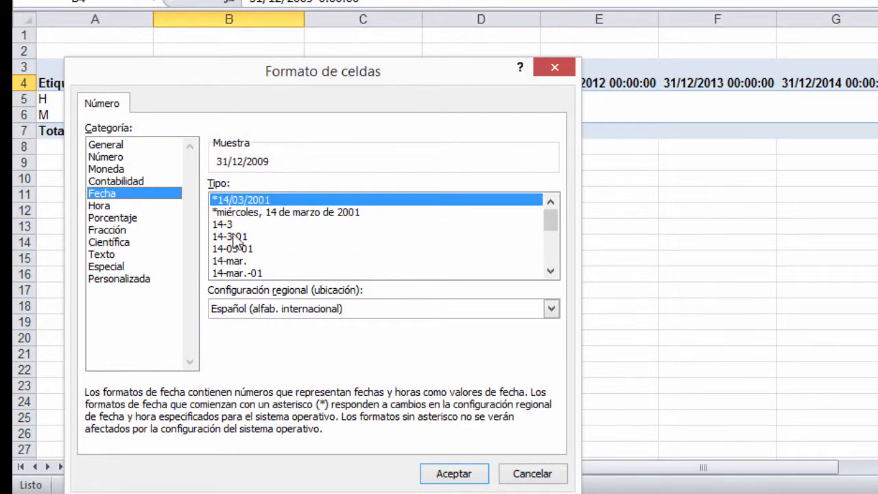
{"action": "left_click_drag", "start_coordinate": [555, 229], "coordinate": [555, 267]}
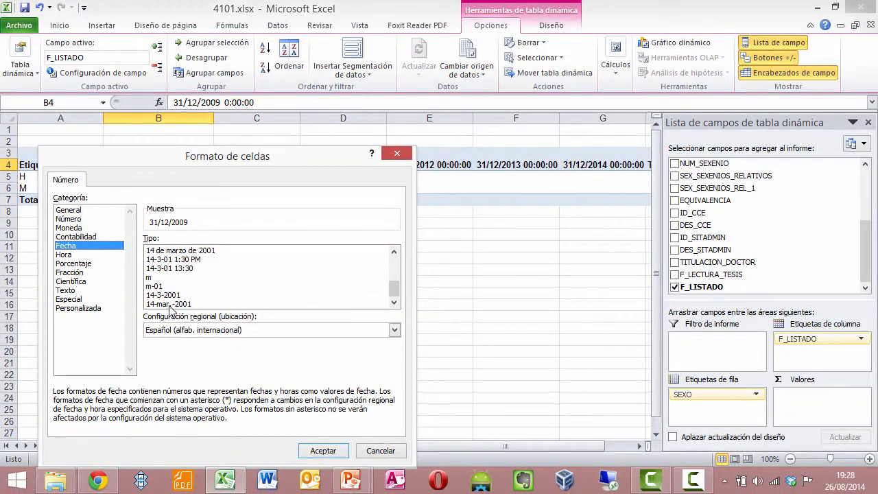
{"action": "left_click", "coordinate": [194, 295]}
{"action": "left_click", "coordinate": [333, 451]}
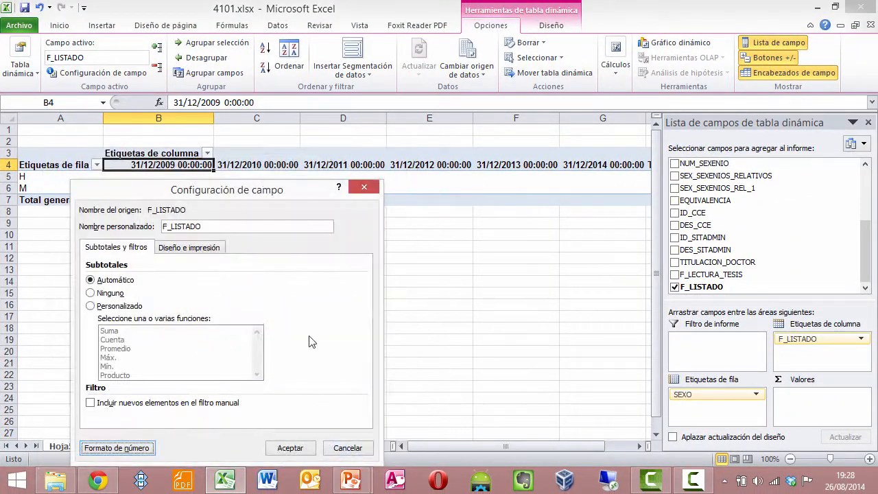
{"action": "left_click", "coordinate": [308, 452]}
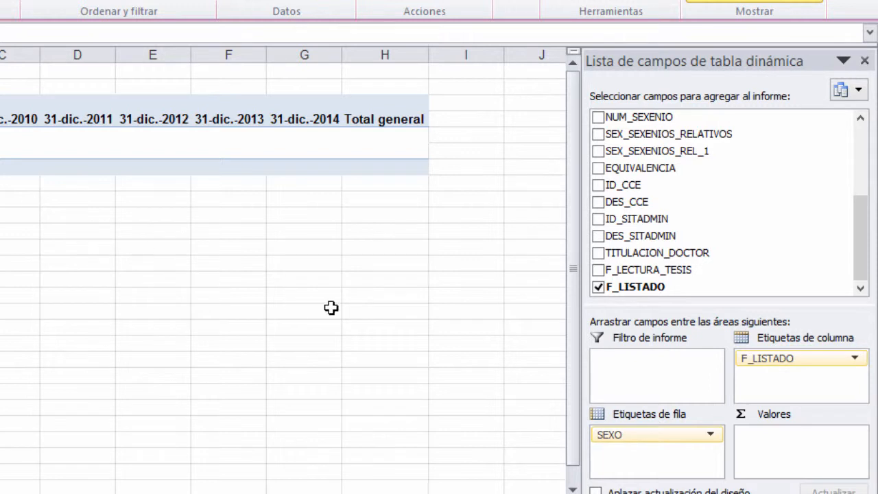
Step: Add the SEXO field to the pivot table's values area as a count
{"action": "left_click_drag", "start_coordinate": [862, 253], "coordinate": [847, 147]}
{"action": "left_click_drag", "start_coordinate": [659, 135], "coordinate": [806, 453]}
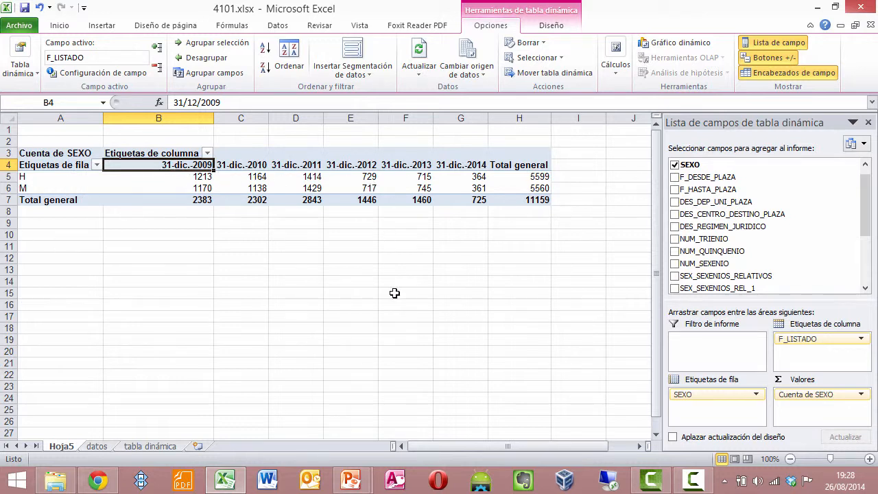
Step: Duplicate the last record of the datos sheet, row 11160, into the empty row 11161 below it
{"action": "left_click", "coordinate": [97, 446]}
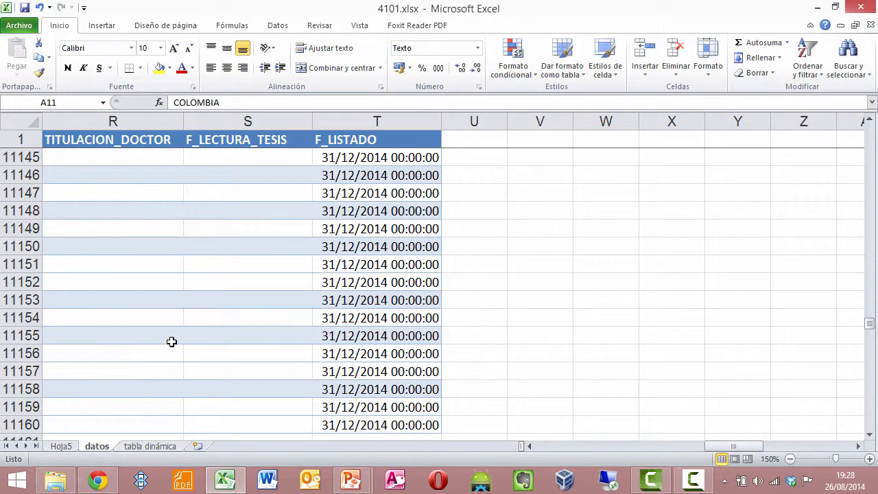
{"action": "scroll", "coordinate": [171, 341], "scroll_direction": "down", "scroll_amount": 4}
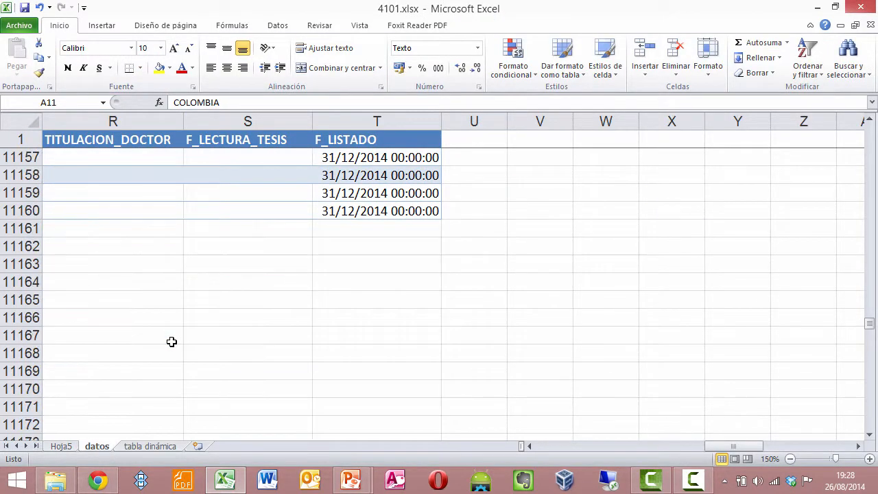
{"action": "left_click", "coordinate": [225, 208]}
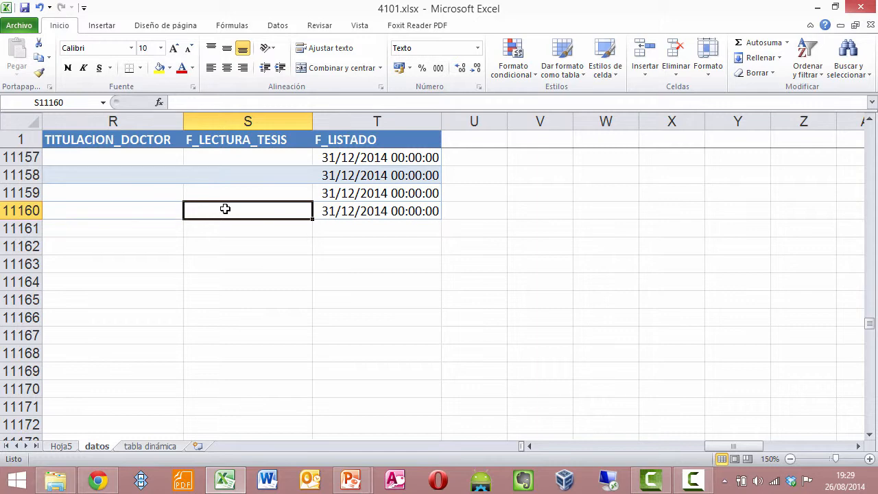
{"action": "key", "text": "Home"}
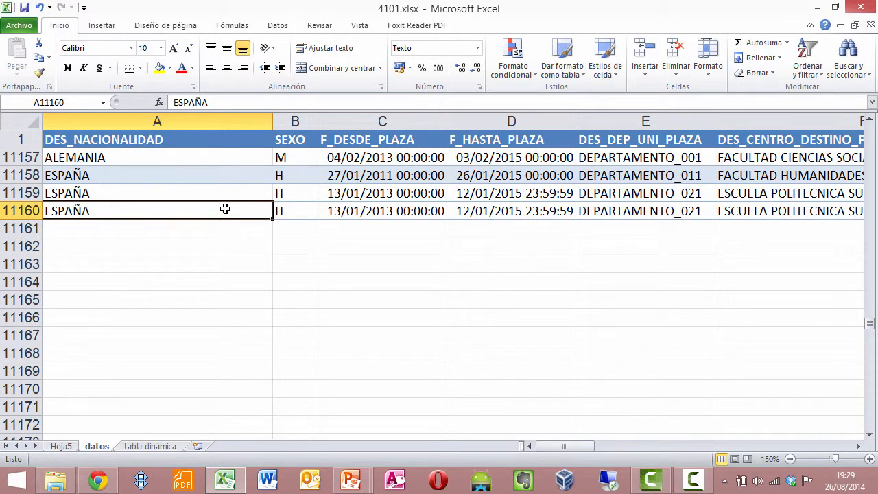
{"action": "key", "text": "Down"}
{"action": "key", "text": "Up"}
{"action": "key", "text": "shift+Right"}
{"action": "key", "text": "shift+Right"}
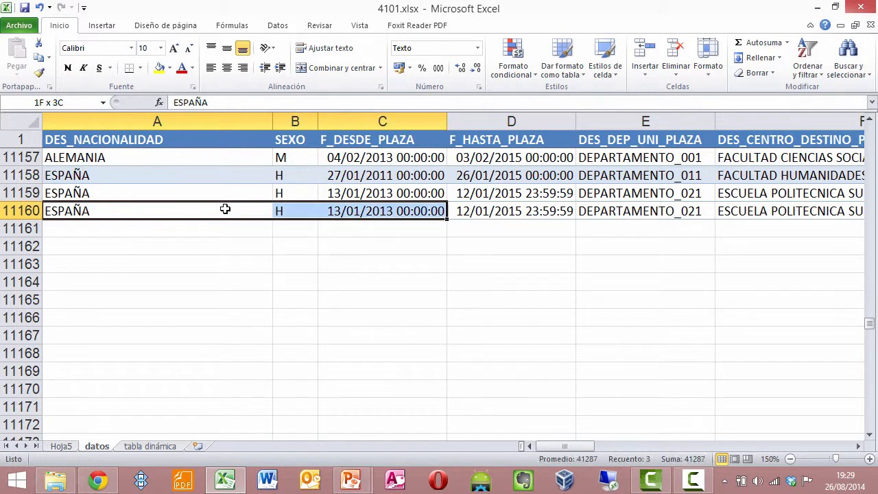
{"action": "key", "text": "shift+Right"}
{"action": "left_click", "coordinate": [13, 211]}
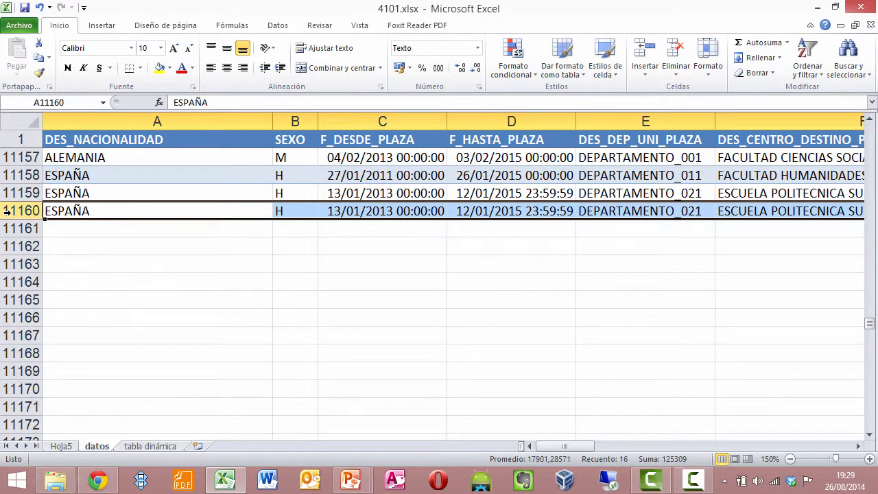
{"action": "key", "text": "ctrl+c"}
{"action": "key", "text": "Down"}
{"action": "key", "text": "ctrl+v"}
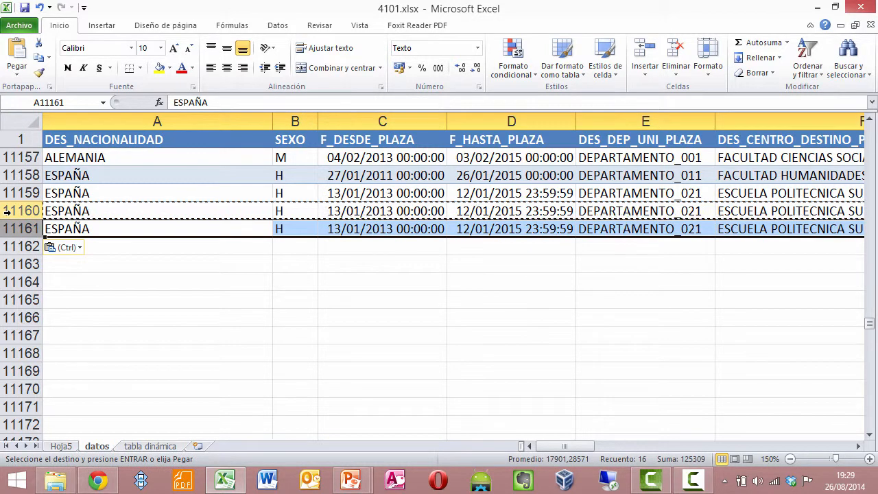
{"action": "key", "text": "Escape"}
{"action": "key", "text": "Up"}
{"action": "key", "text": "Down"}
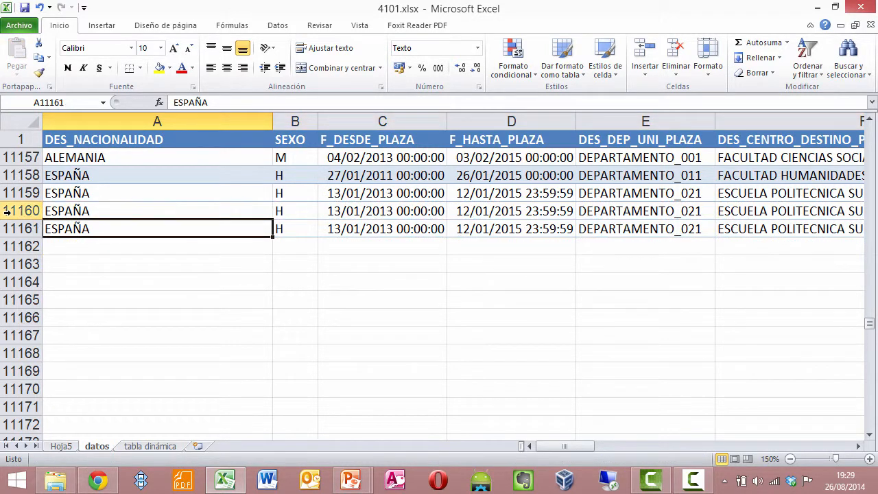
{"action": "key", "text": "Up"}
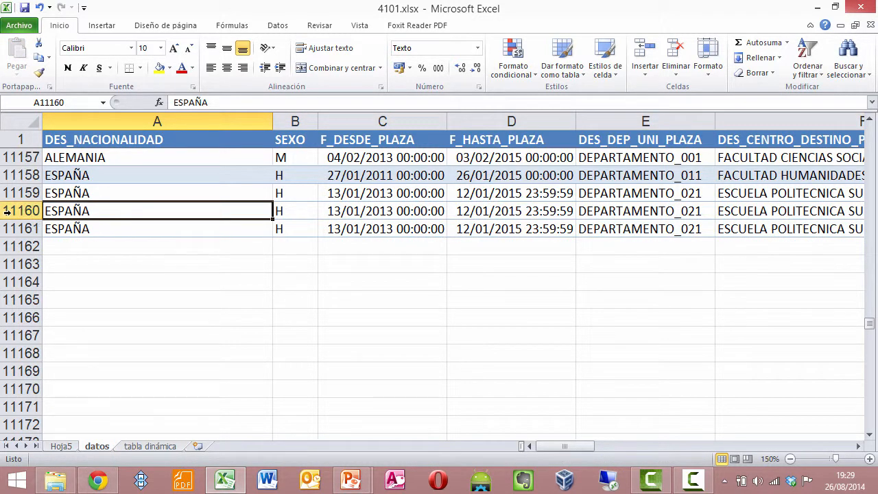
{"action": "key", "text": "Down"}
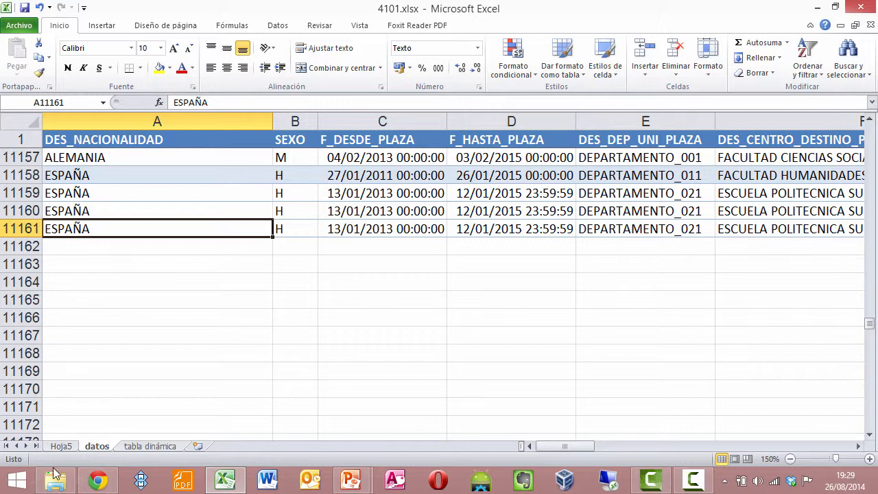
Step: Refresh the pivot table on Hoja5 and check its overall grand total
{"action": "left_click", "coordinate": [61, 446]}
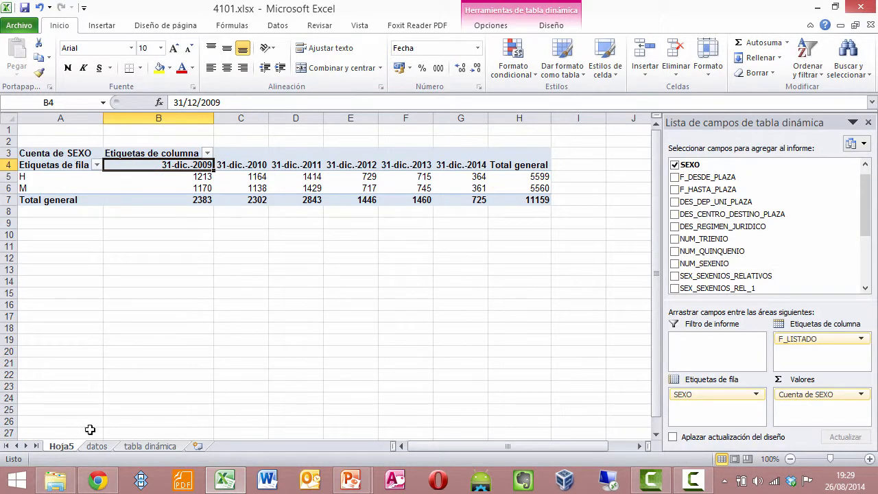
{"action": "left_click", "coordinate": [512, 200]}
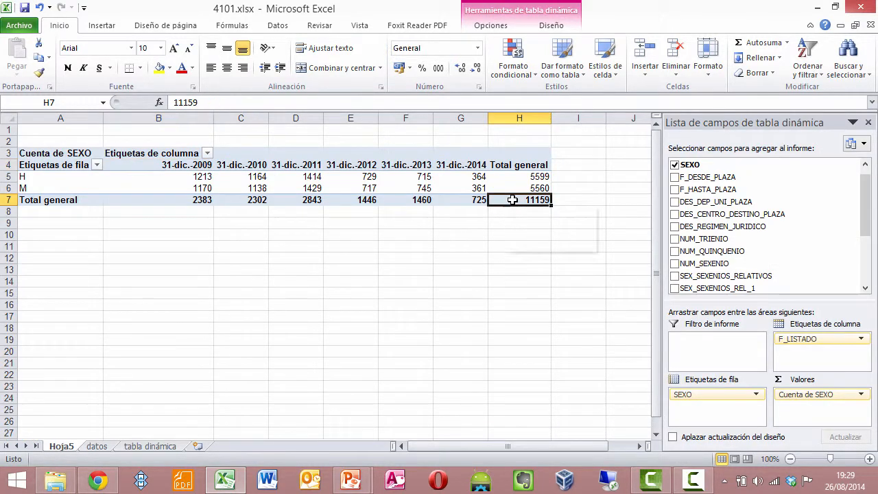
{"action": "left_click", "coordinate": [258, 178]}
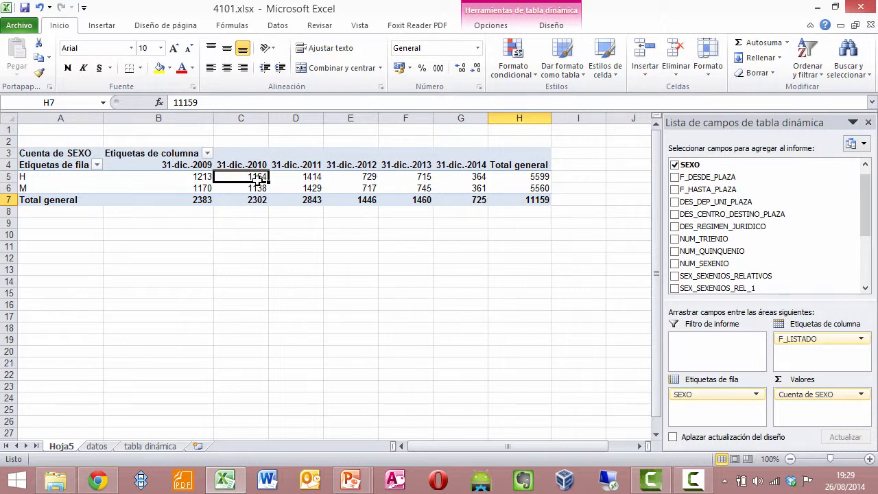
{"action": "left_click", "coordinate": [499, 26]}
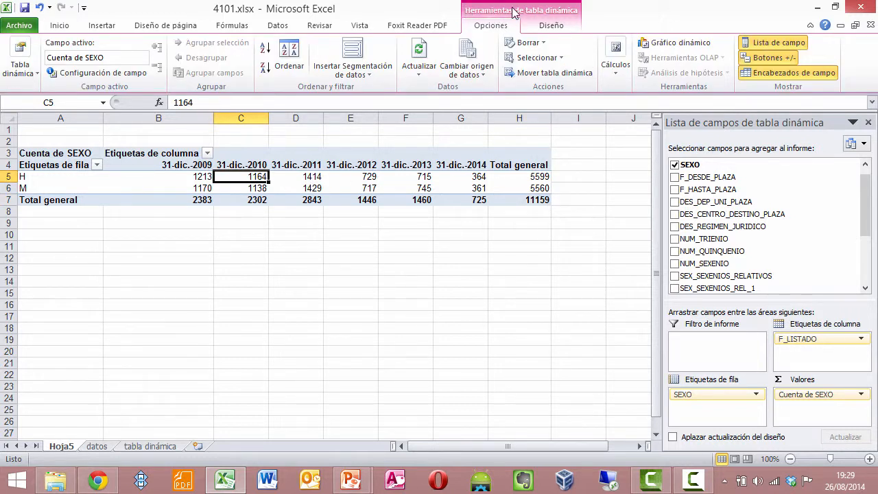
{"action": "left_click", "coordinate": [419, 52]}
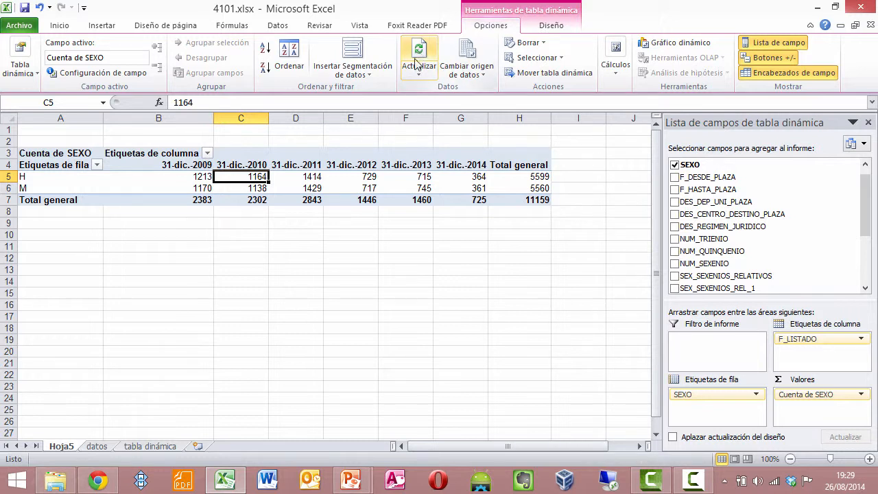
{"action": "left_click", "coordinate": [539, 200]}
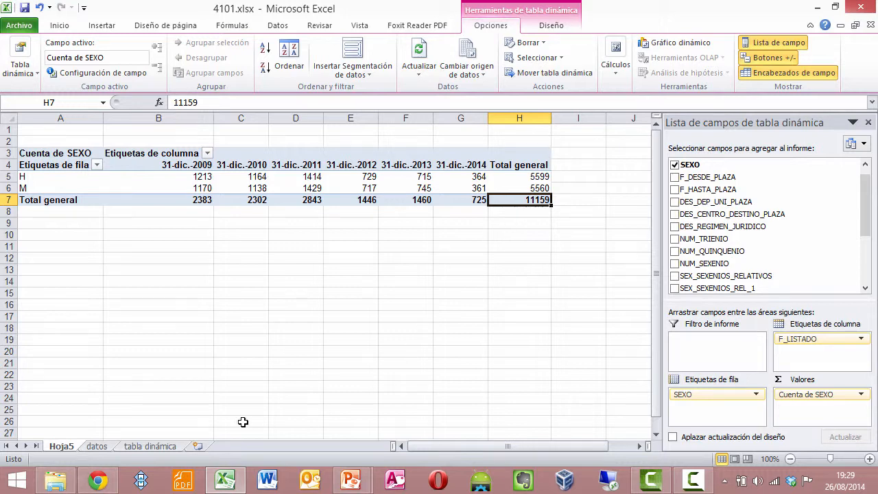
Step: Extend the pivot table's source range to datos!$A$1:$T$11161 and refresh the table
{"action": "left_click", "coordinate": [103, 447]}
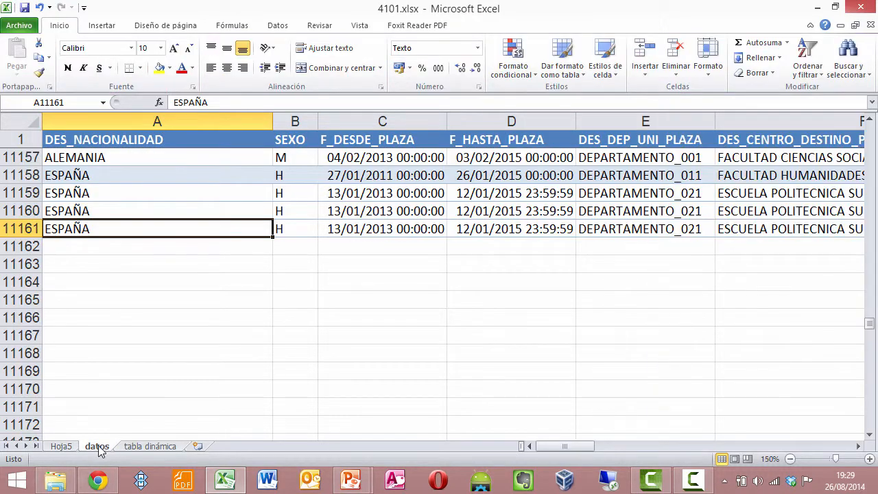
{"action": "left_click", "coordinate": [71, 448]}
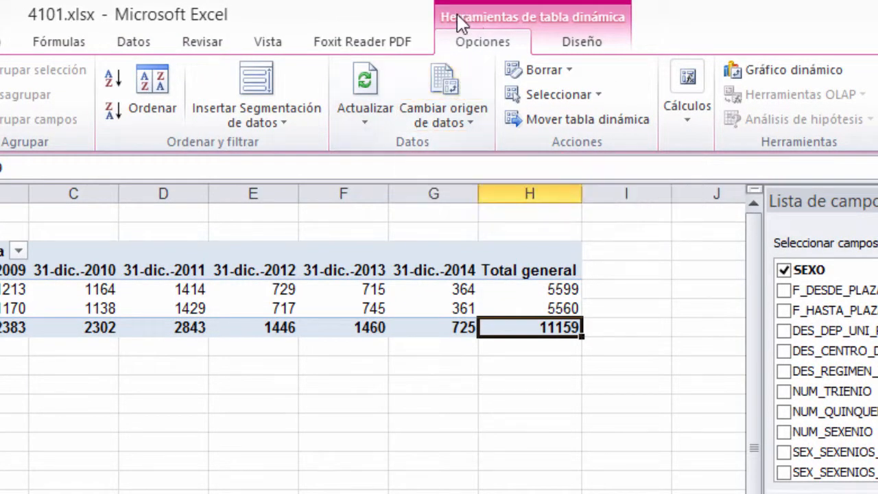
{"action": "left_click", "coordinate": [432, 86]}
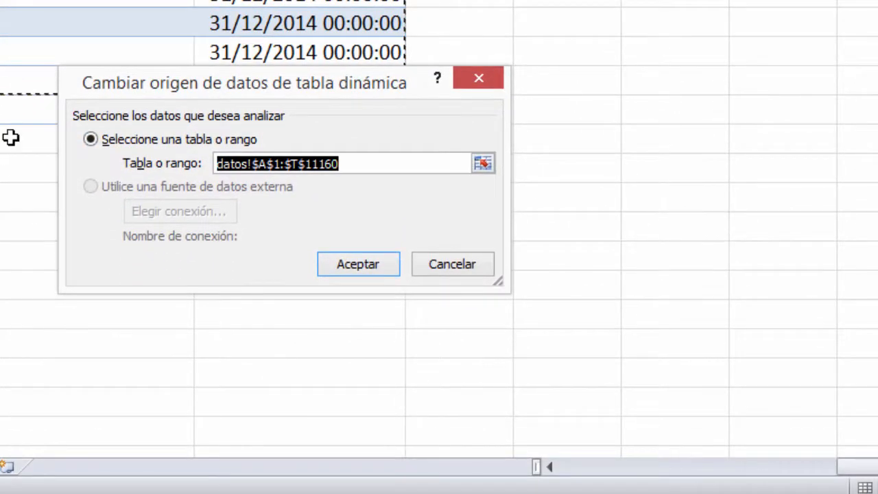
{"action": "left_click", "coordinate": [352, 163]}
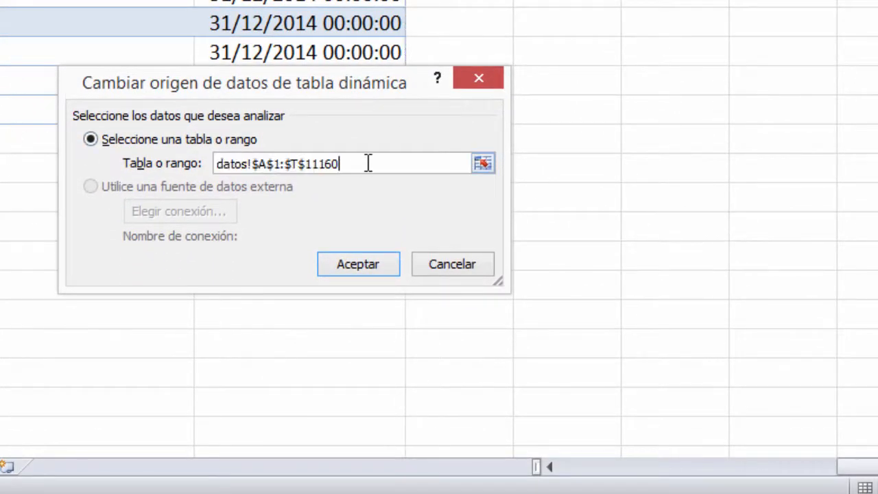
{"action": "key", "text": "BackSpace"}
{"action": "type", "text": "1"}
{"action": "key", "text": "Return"}
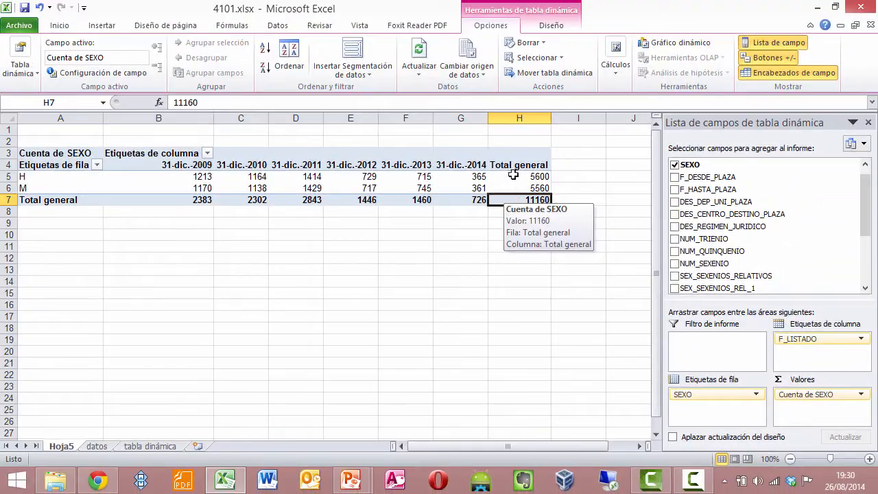
{"action": "left_click", "coordinate": [417, 44]}
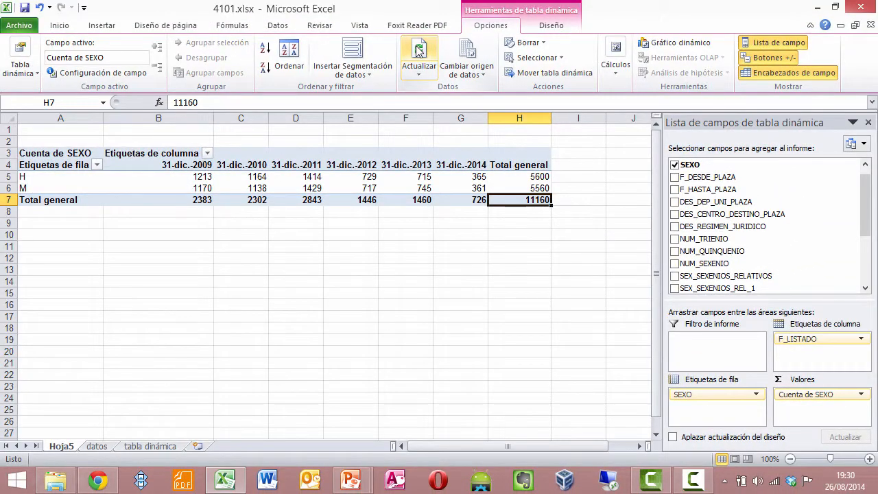